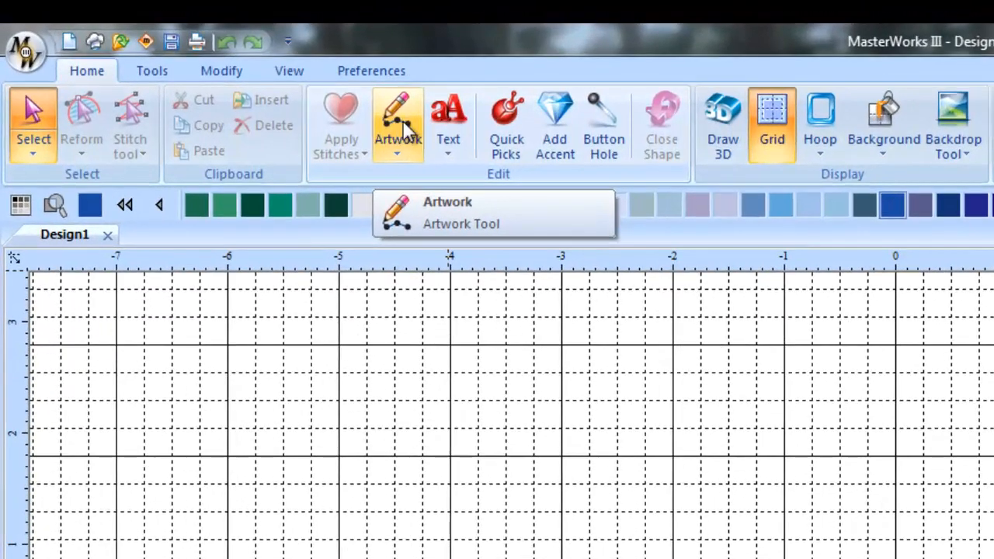
# Insert the "heart" custom shape into the design as artwork
pyautogui.click(400, 154)
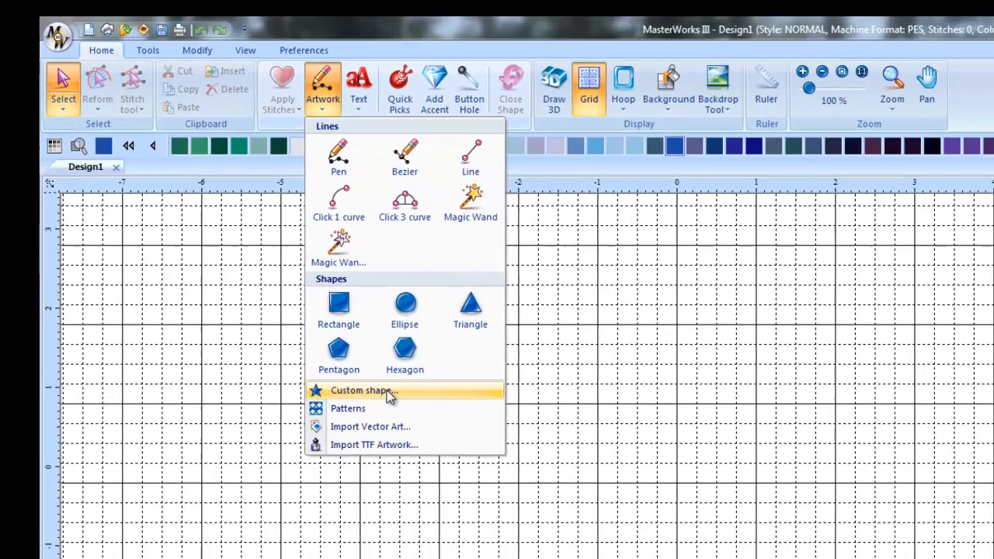
pyautogui.click(390, 396)
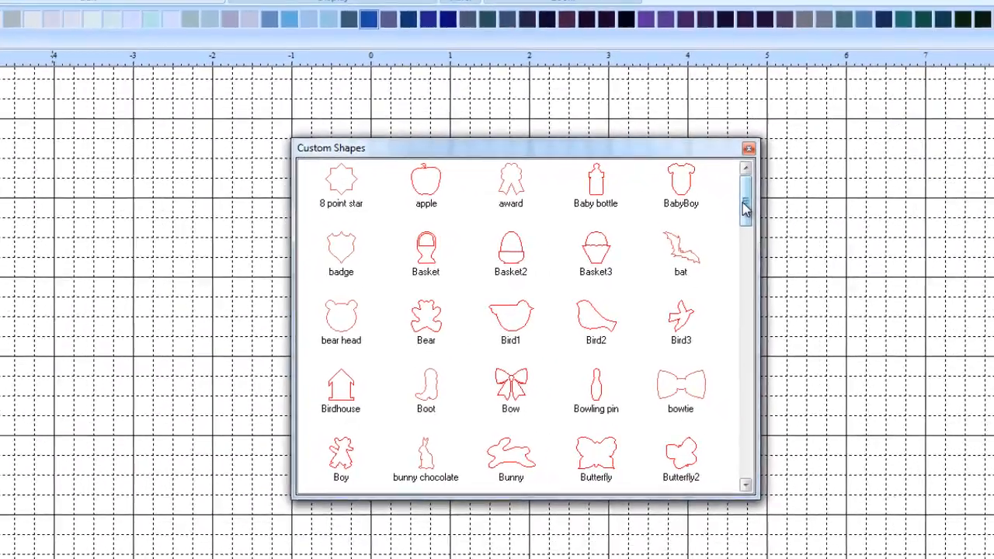
pyautogui.moveTo(653, 170); pyautogui.dragTo(645, 287)
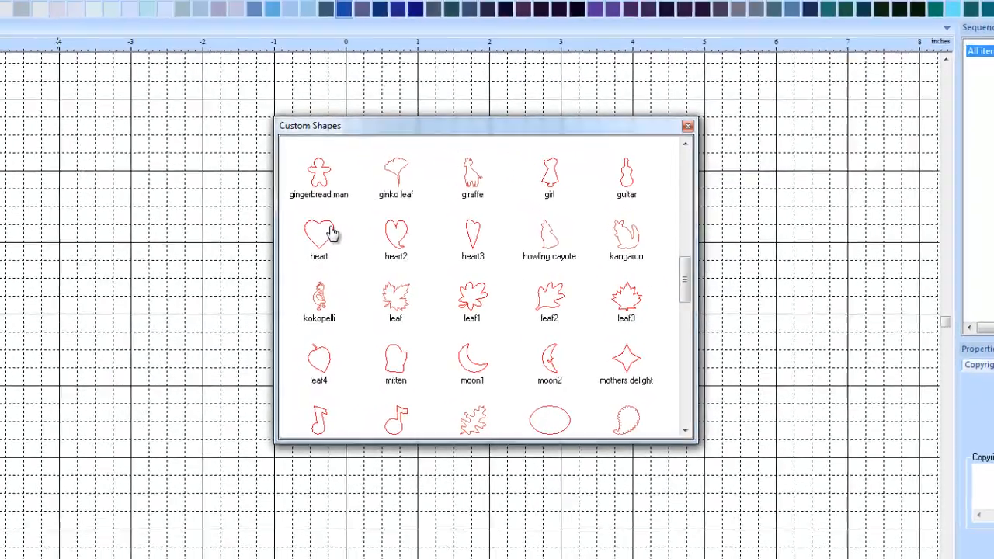
pyautogui.doubleClick(250, 228)
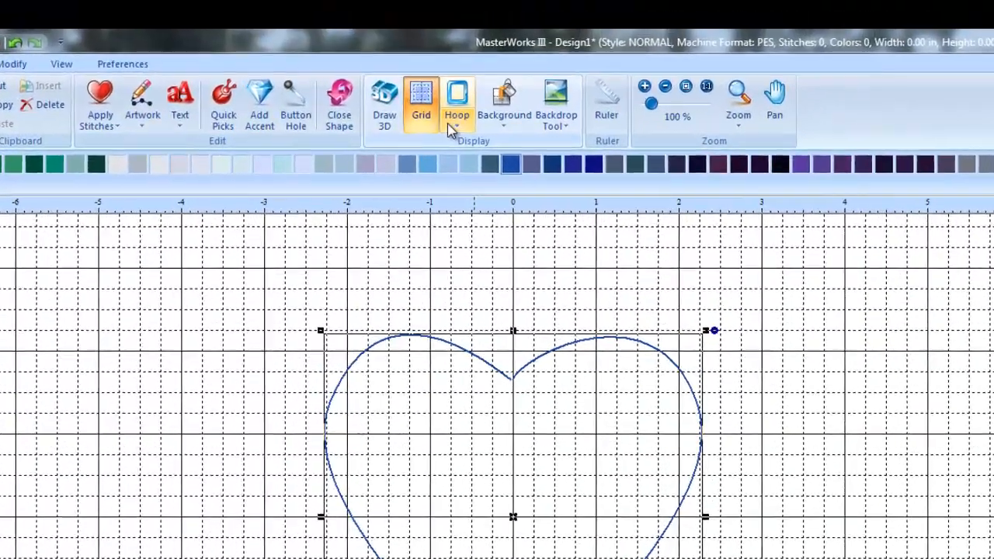
# Use the 200mm X 200mm PES hoop for the design
pyautogui.click(407, 22)
pyautogui.click(502, 185)
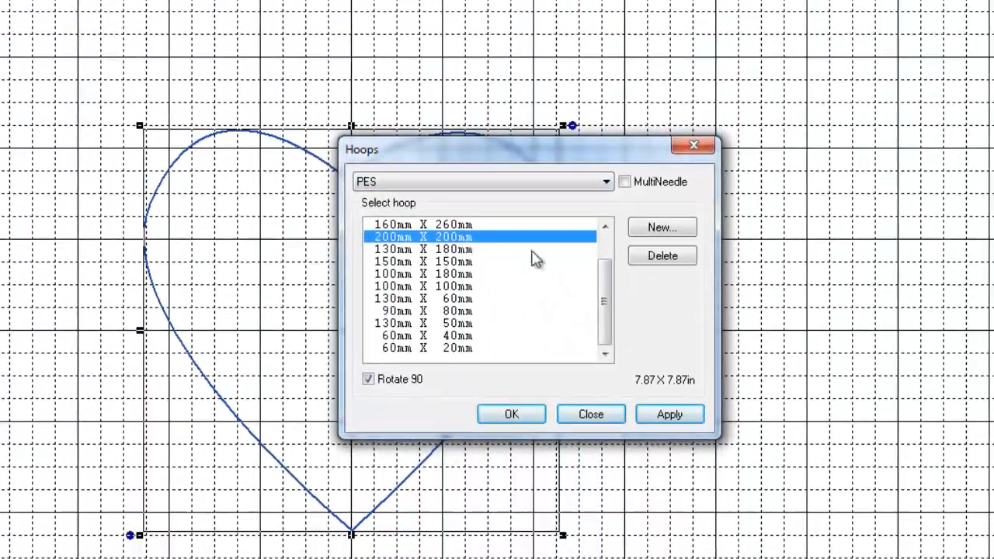
pyautogui.click(511, 414)
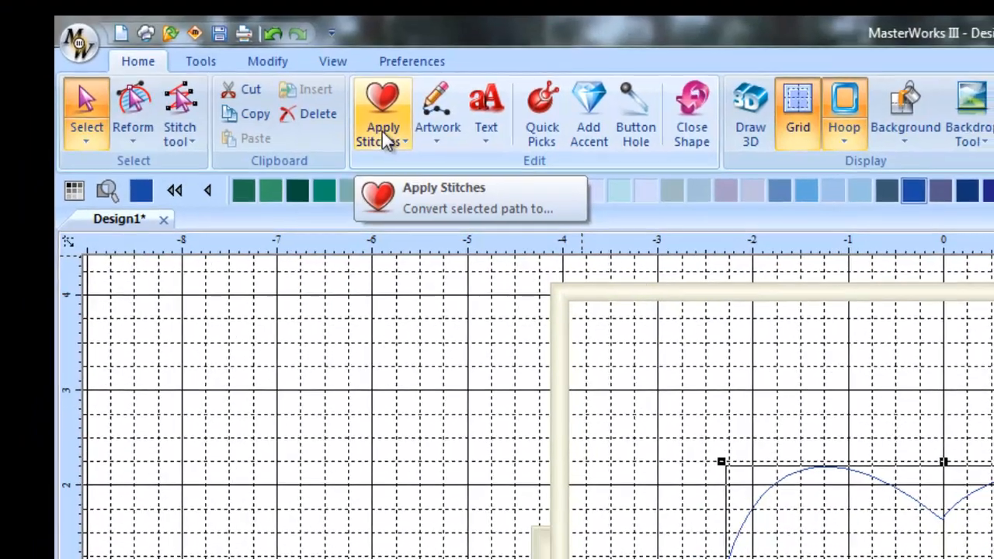
# Convert the selected heart outline to Applique stitches and preview its stitching sequence
pyautogui.click(393, 191)
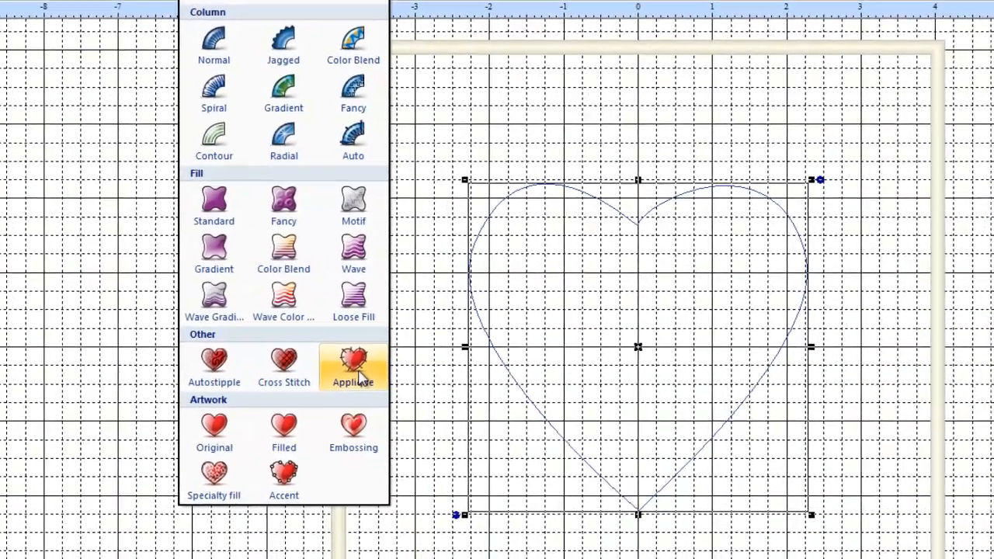
pyautogui.click(495, 419)
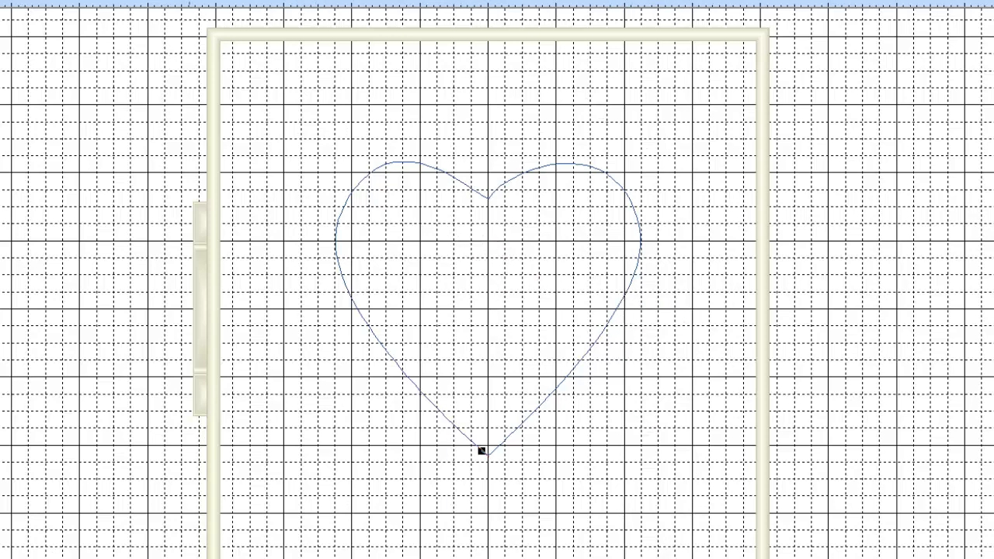
pyautogui.moveTo(482, 450)
pyautogui.mouseDown()
pyautogui.moveTo(379, 342)
pyautogui.moveTo(360, 181)
pyautogui.moveTo(409, 160)
pyautogui.mouseUp()
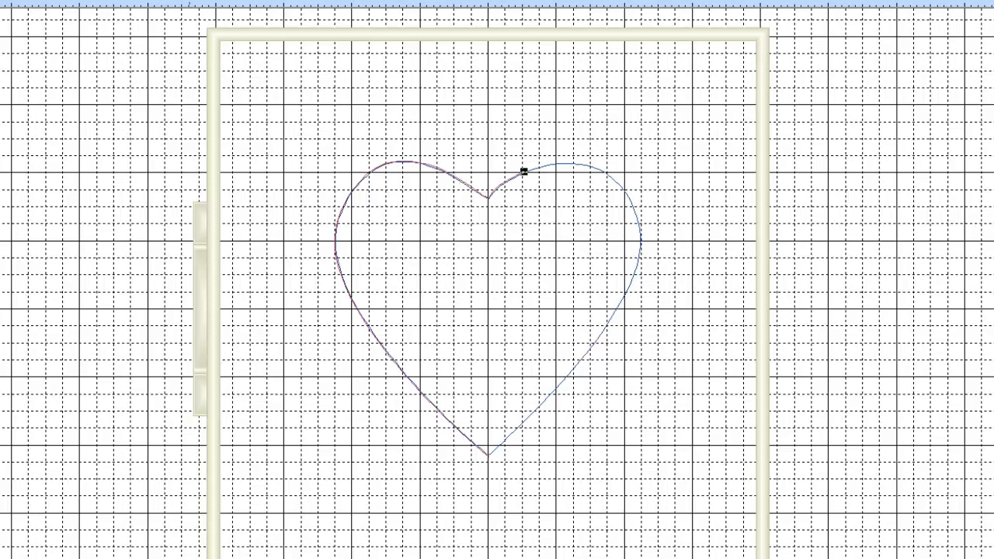
pyautogui.moveTo(524, 172); pyautogui.dragTo(639, 225)
pyautogui.moveTo(599, 337); pyautogui.dragTo(504, 441)
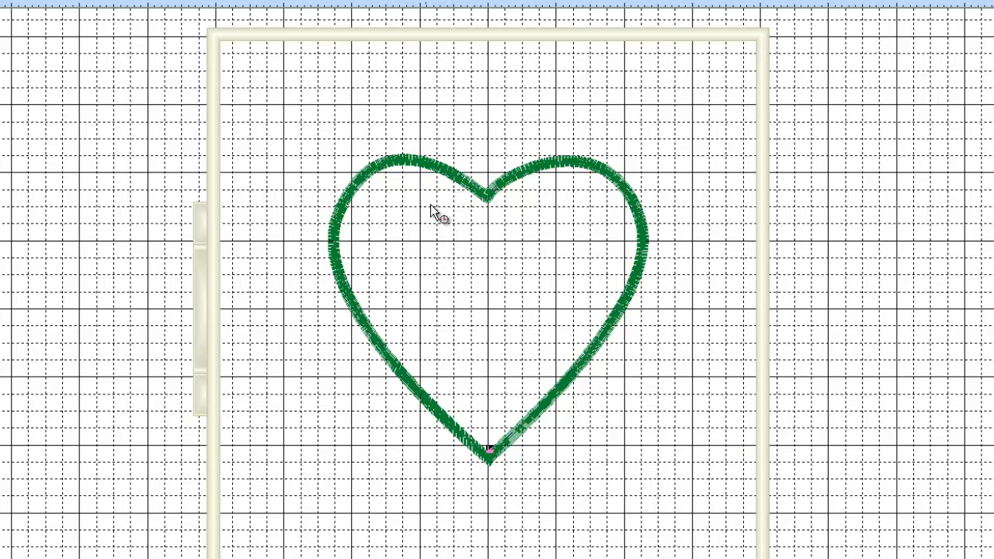
pyautogui.click(494, 200)
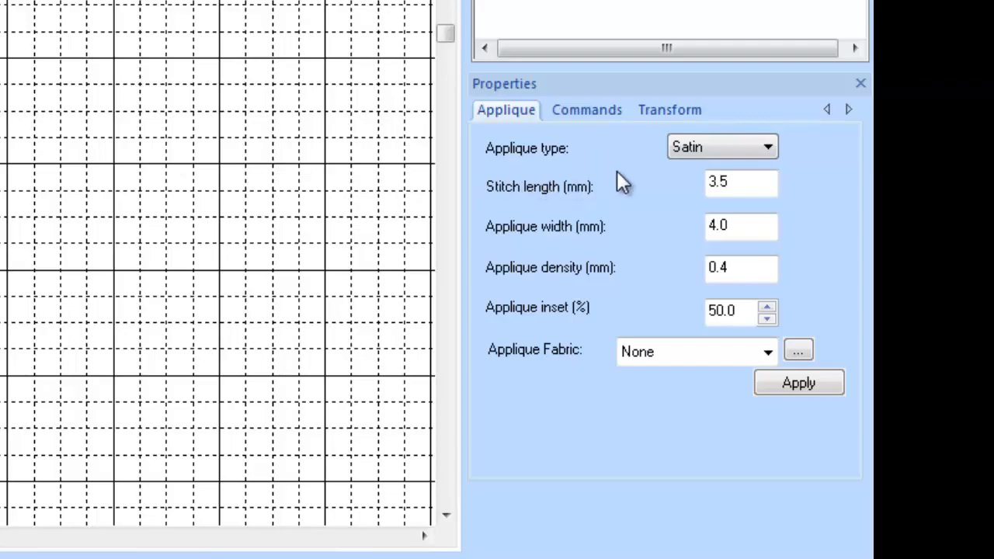
# Change the heart's applique type to Blanket
pyautogui.click(744, 151)
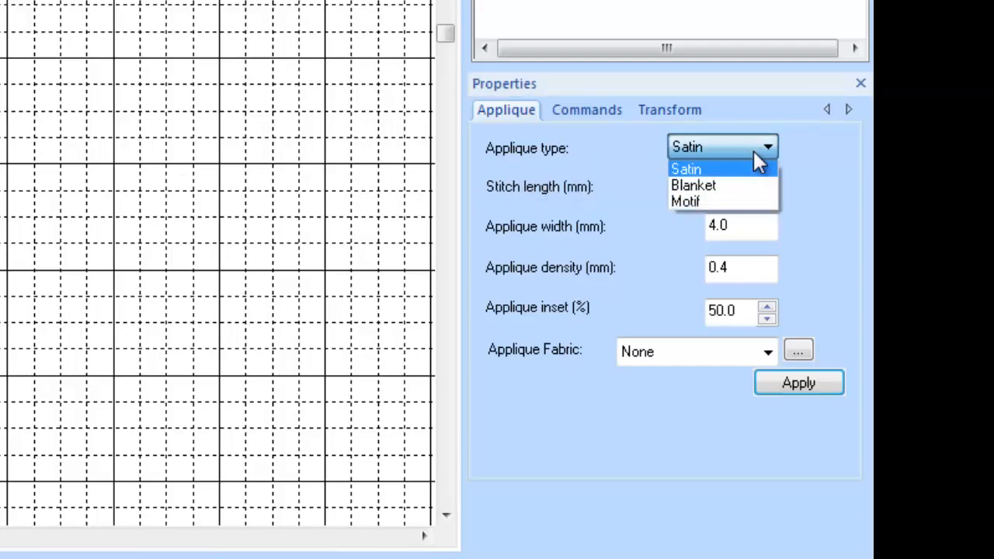
pyautogui.click(726, 186)
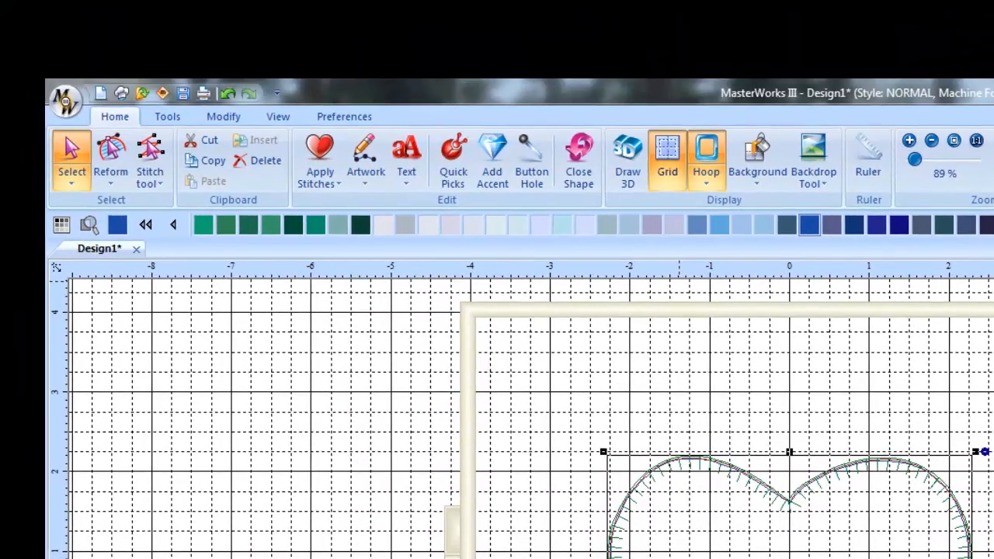
# Browse back through the thread palette and recolour the heart's applique stitching in a pink shade
pyautogui.click(174, 226)
pyautogui.click(174, 225)
pyautogui.click(174, 226)
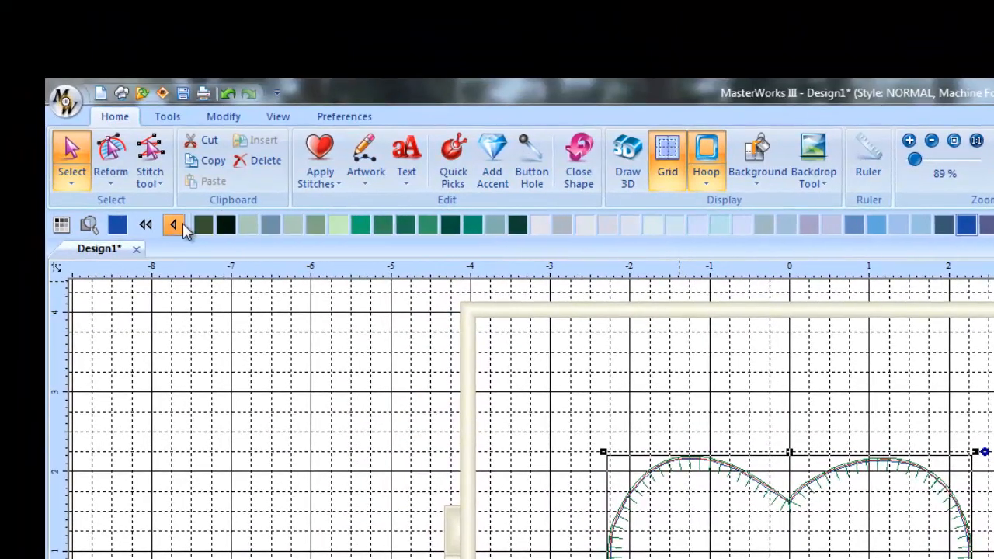
pyautogui.click(174, 225)
pyautogui.click(148, 226)
pyautogui.click(148, 226)
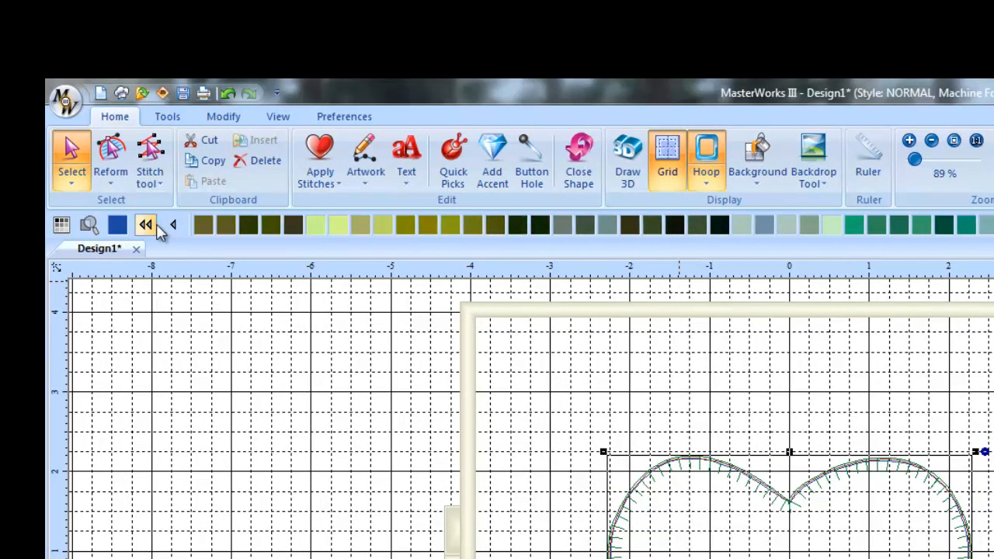
pyautogui.click(147, 225)
pyautogui.click(148, 226)
pyautogui.click(157, 227)
pyautogui.click(157, 227)
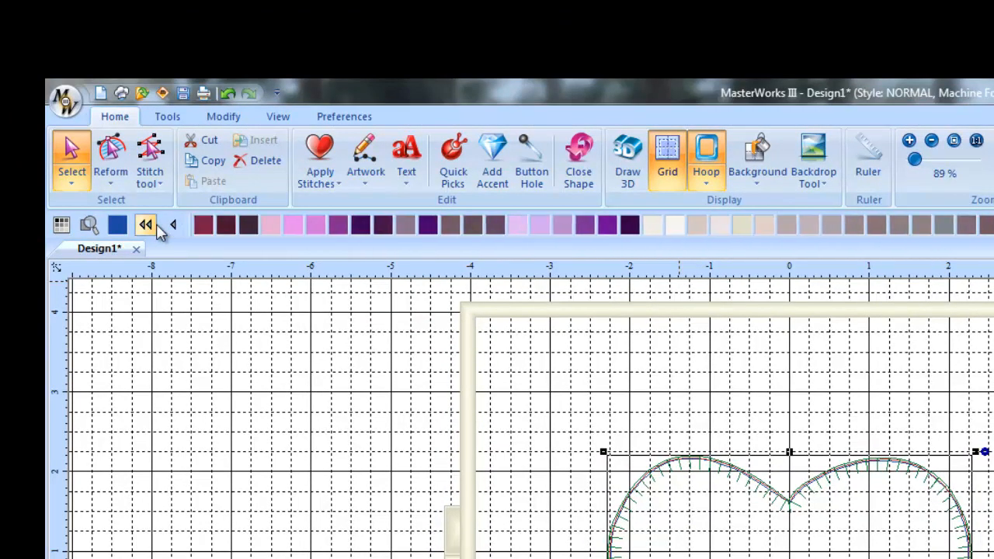
pyautogui.click(157, 227)
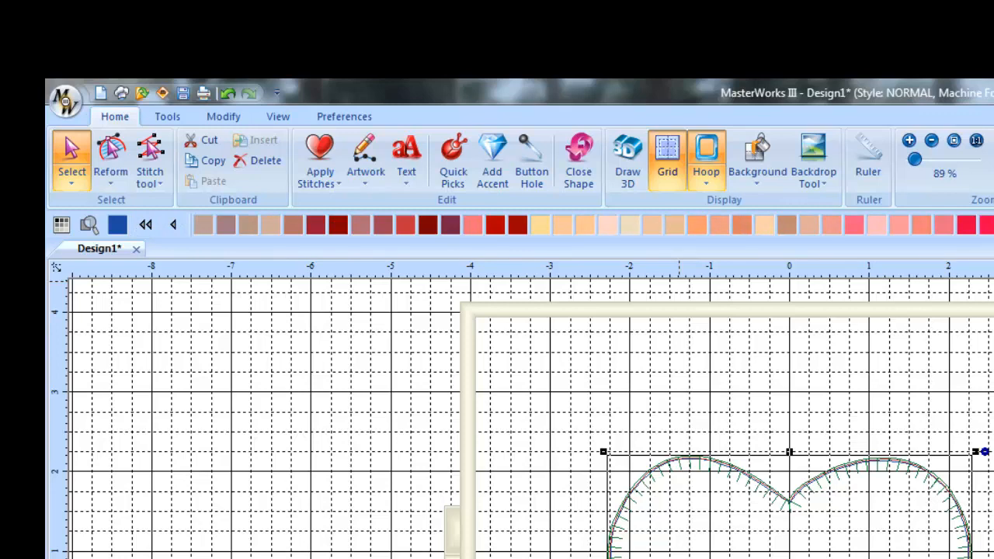
pyautogui.click(993, 225)
pyautogui.click(969, 555)
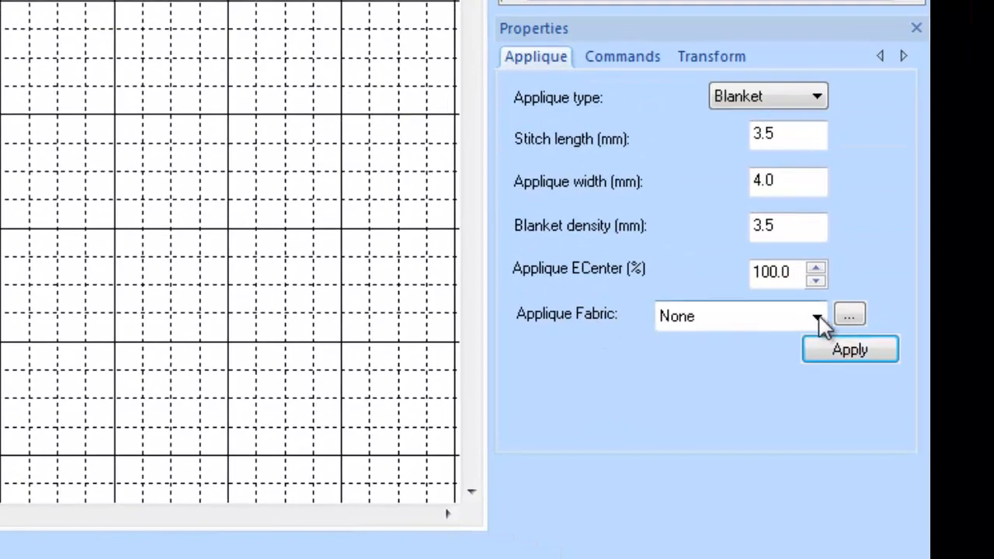
# Fill the heart with applique fabric Fabric03, and set both its applique width and blanket density to 2.0 mm
pyautogui.click(817, 318)
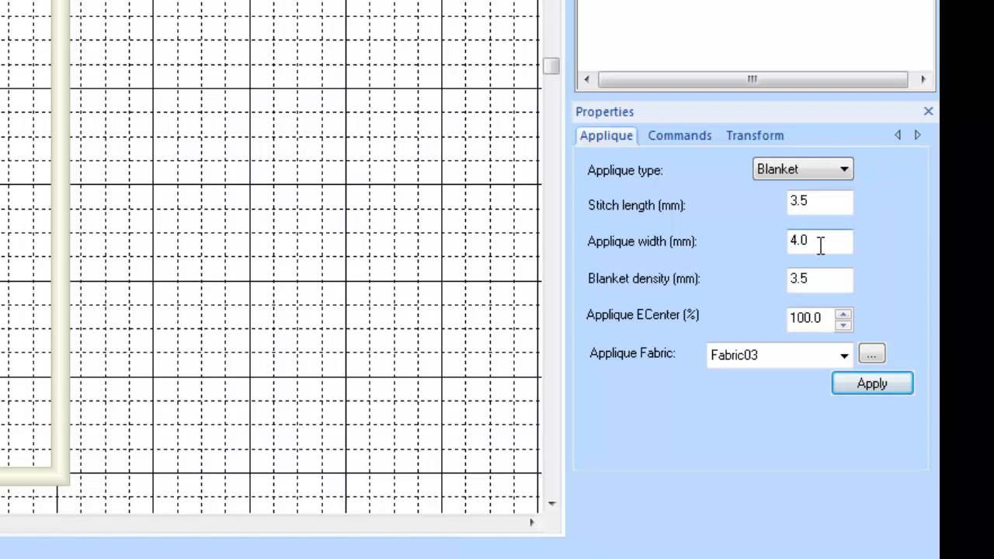
pyautogui.moveTo(820, 244); pyautogui.dragTo(757, 241)
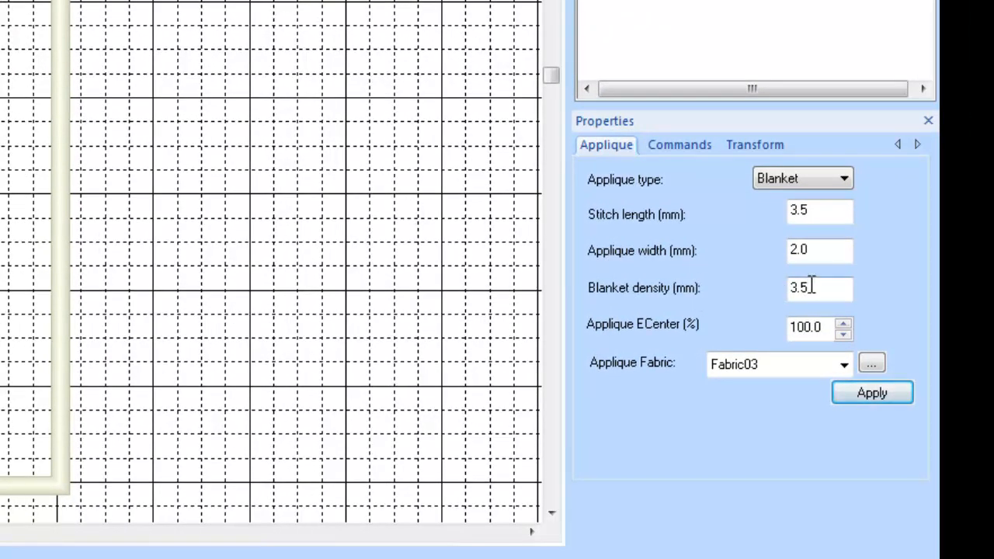
pyautogui.moveTo(826, 287); pyautogui.dragTo(772, 287)
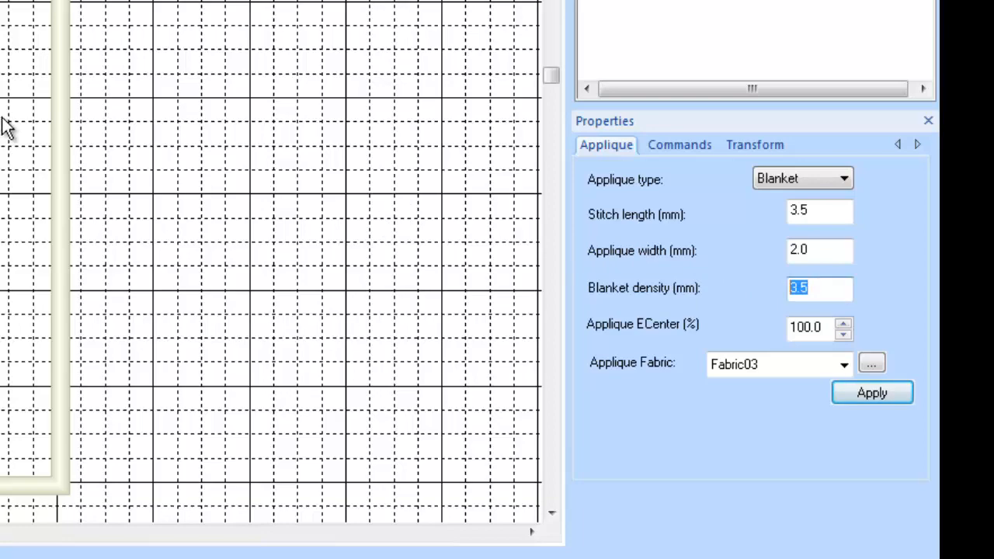
pyautogui.write('2')
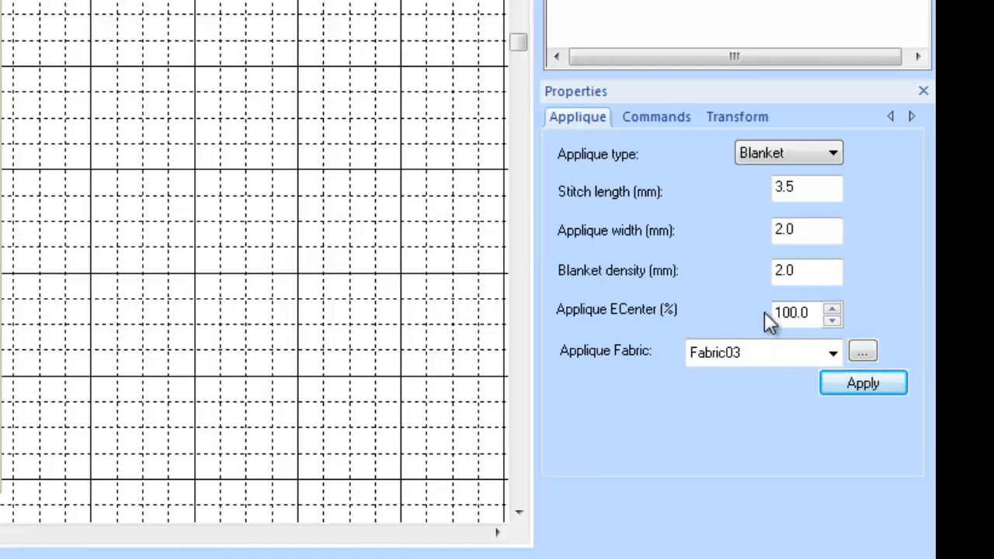
# Try stepping the heart's Applique ECenter percentage to other values
pyautogui.click(829, 307)
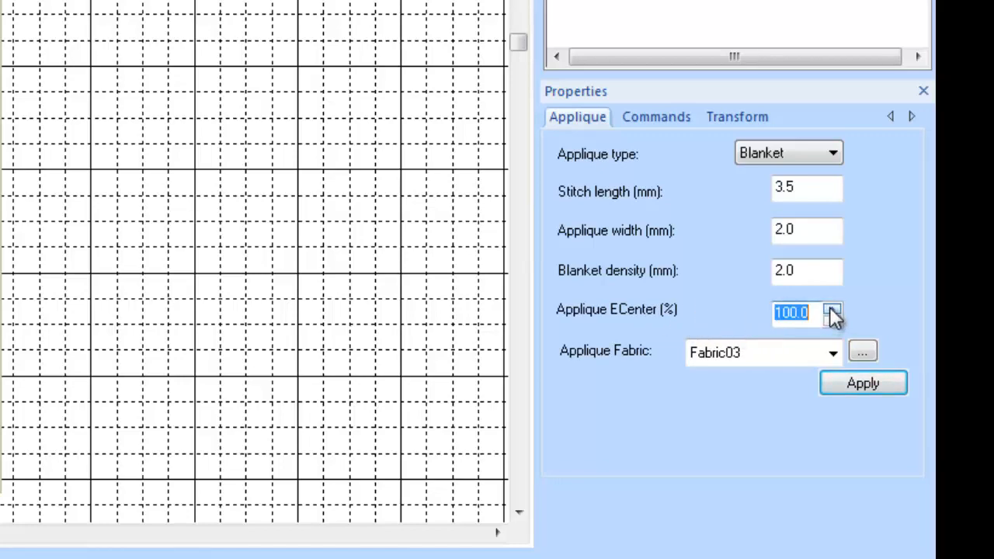
pyautogui.click(832, 320)
pyautogui.click(831, 320)
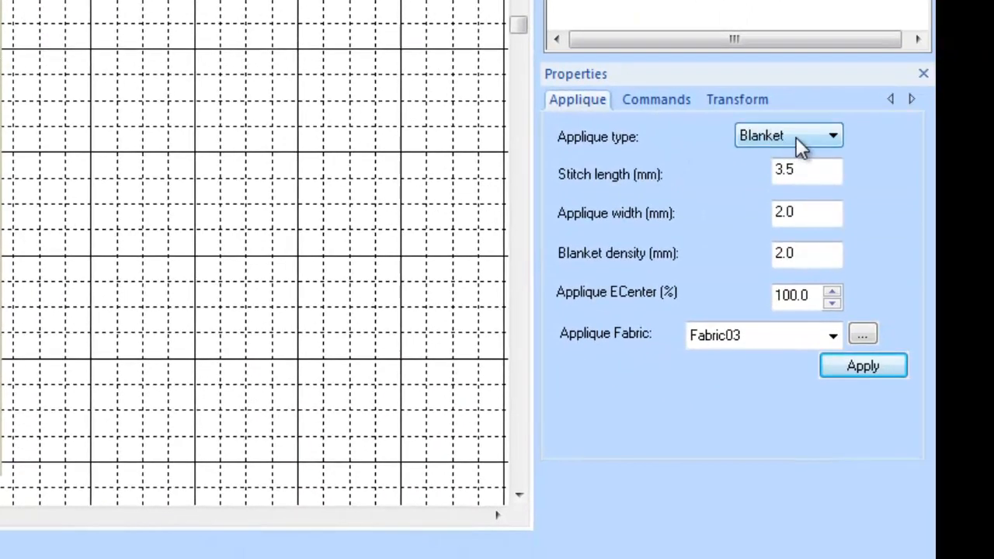
# Change the heart's applique type to Motif and apply it
pyautogui.click(811, 137)
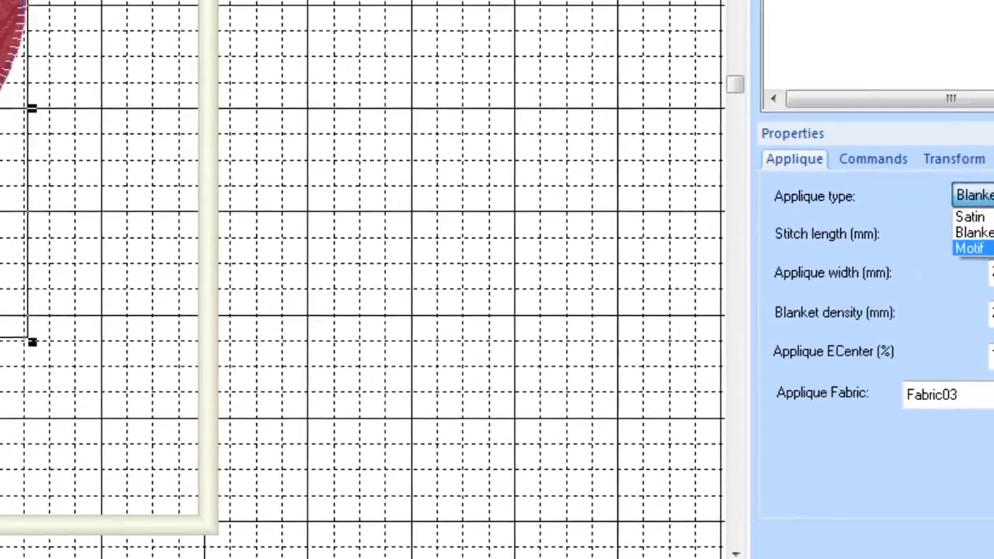
pyautogui.click(787, 188)
pyautogui.click(863, 365)
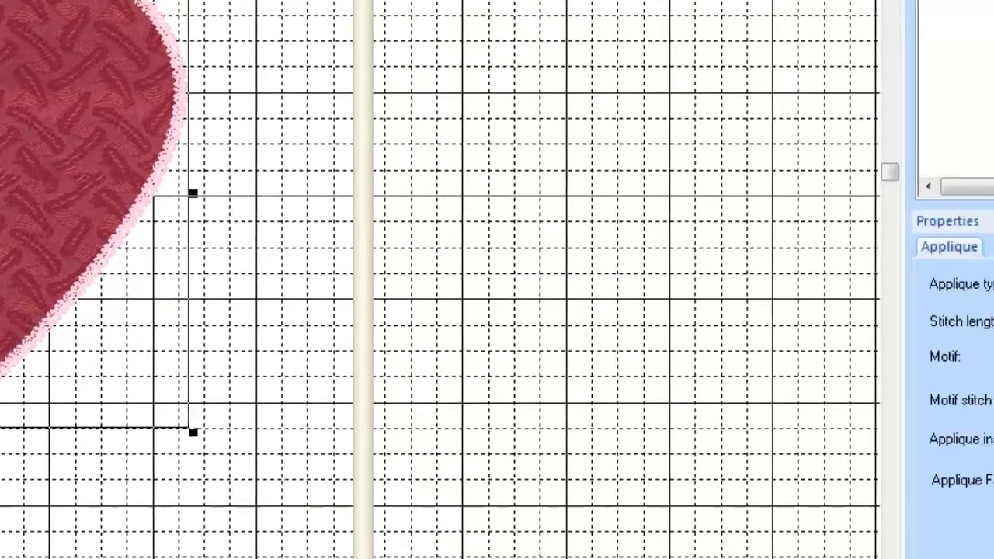
# Apply the Blackwork014 motif to the heart's edge and set its motif stitch length to 9 mm
pyautogui.click(836, 289)
pyautogui.moveTo(831, 350); pyautogui.dragTo(829, 439)
pyautogui.click(722, 505)
pyautogui.click(854, 442)
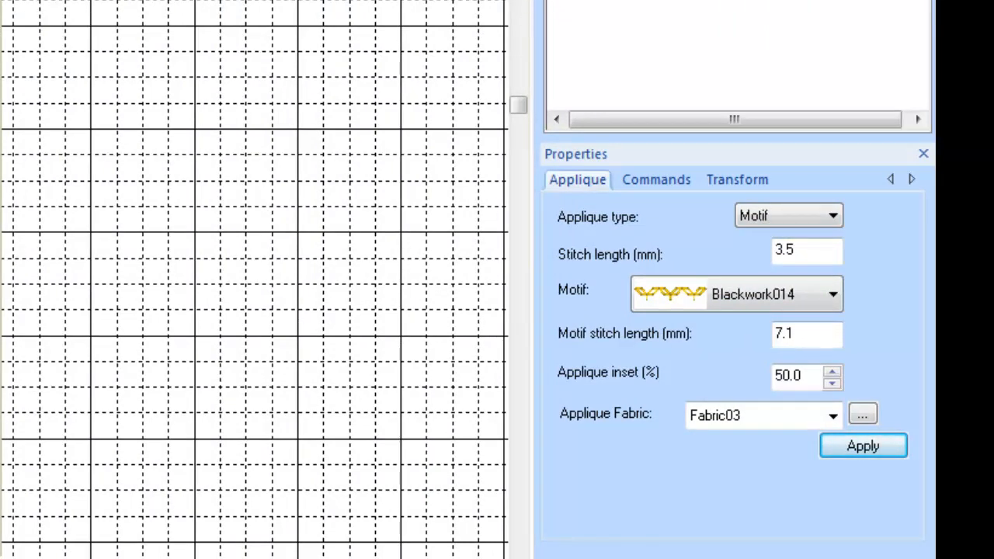
pyautogui.moveTo(816, 332); pyautogui.dragTo(701, 340)
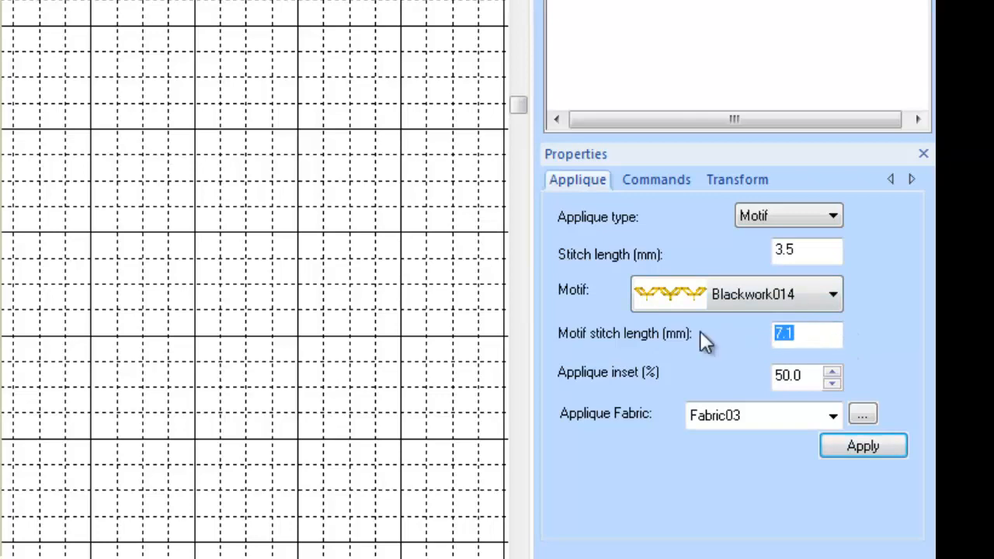
pyautogui.write('9')
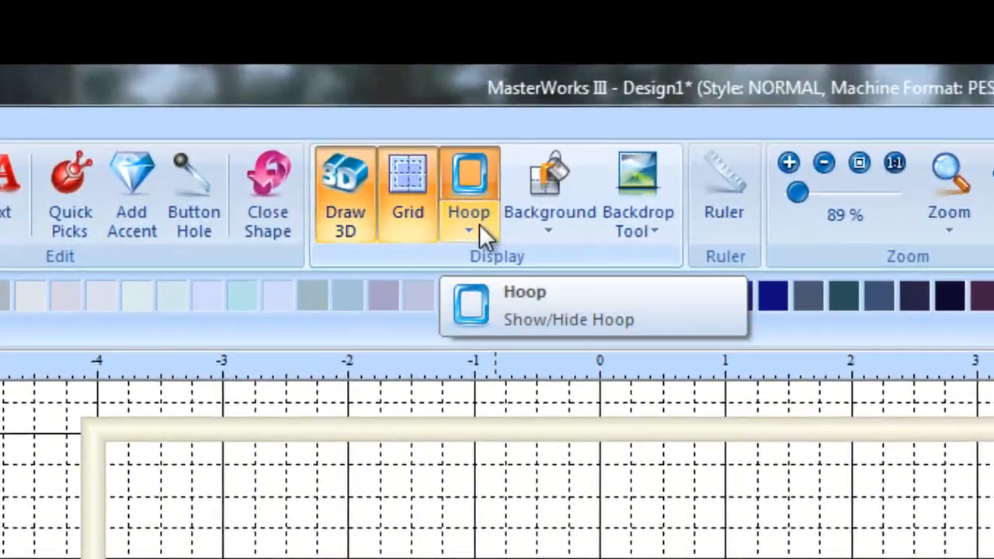
pyautogui.click(367, 68)
pyautogui.click(497, 296)
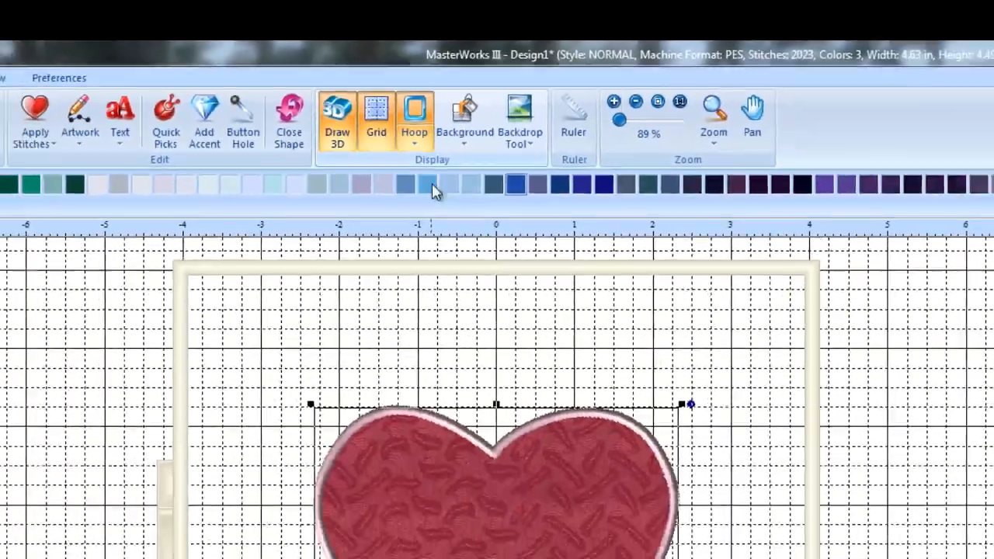